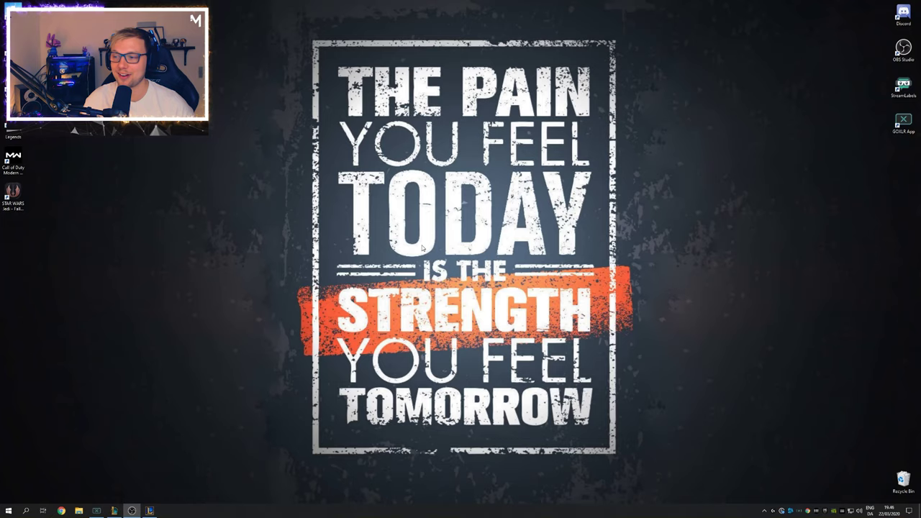
# - Open NVIDIA Control Panel's Adjust desktop color settings page from the desktop context menu
pyautogui.click(419, 248)
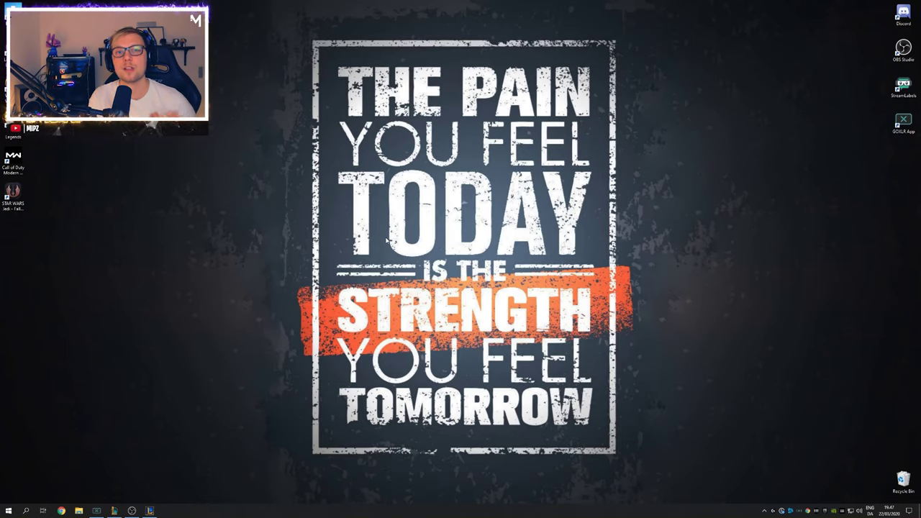
pyautogui.rightClick(276, 262)
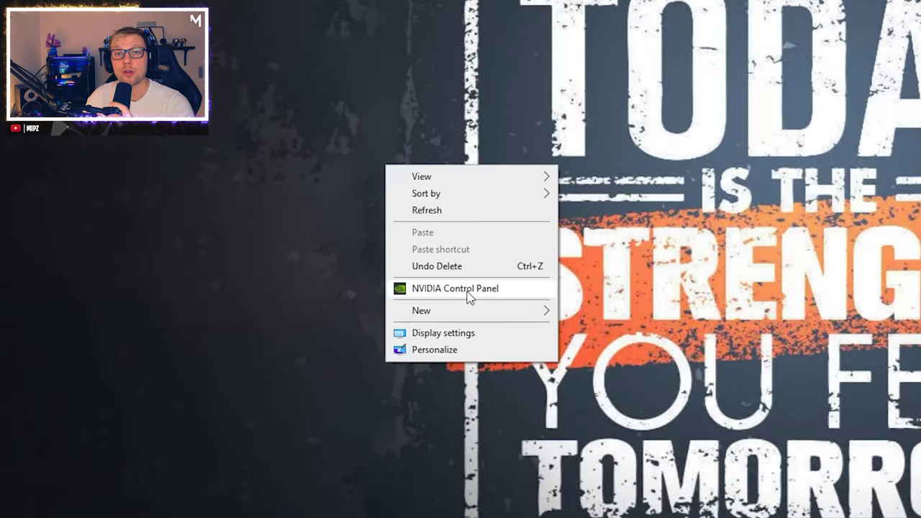
pyautogui.click(468, 290)
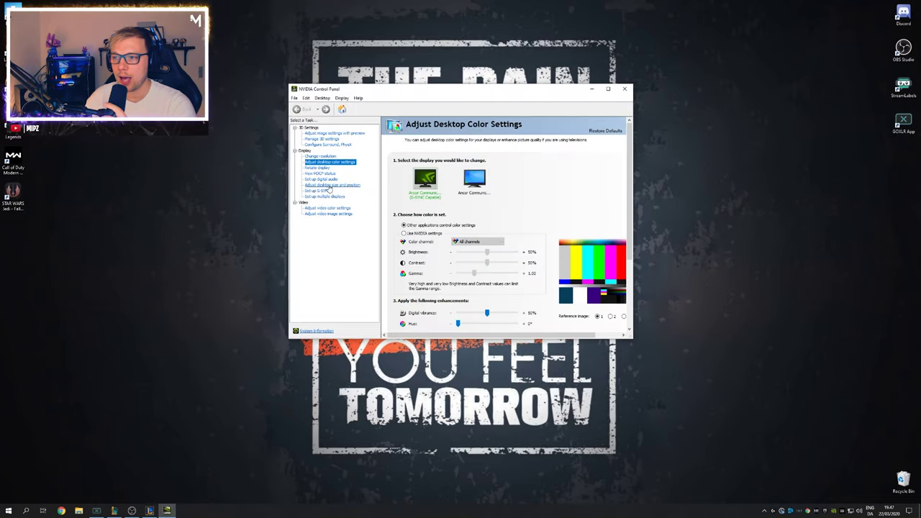
pyautogui.click(331, 134)
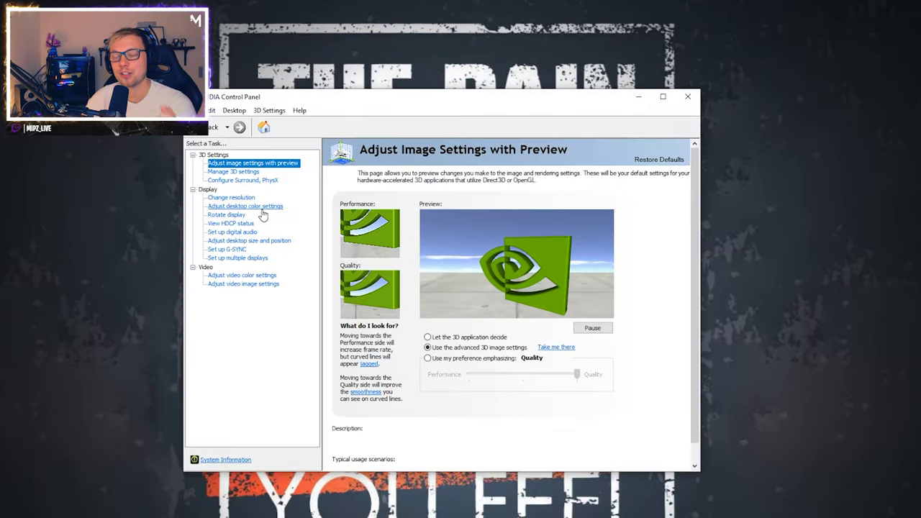
pyautogui.click(263, 209)
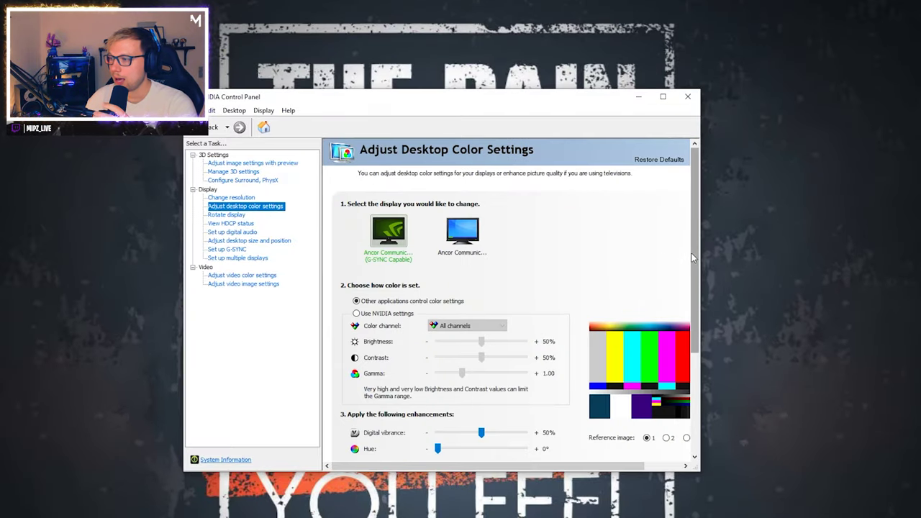
# - Raise Digital vibrance from 50% to 80% and apply it
pyautogui.scroll(-3, 694, 289)
pyautogui.scroll(-1, 695, 289)
pyautogui.moveTo(366, 350)
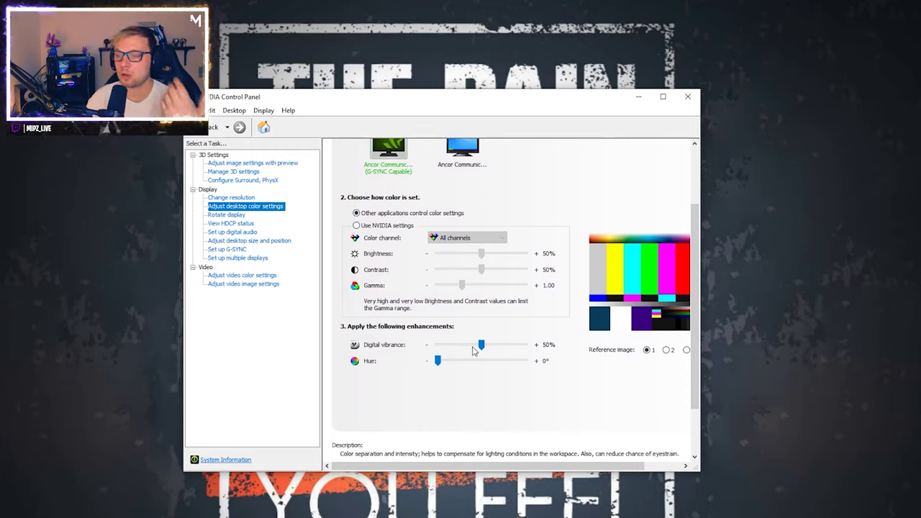
pyautogui.moveTo(481, 347); pyautogui.dragTo(506, 349)
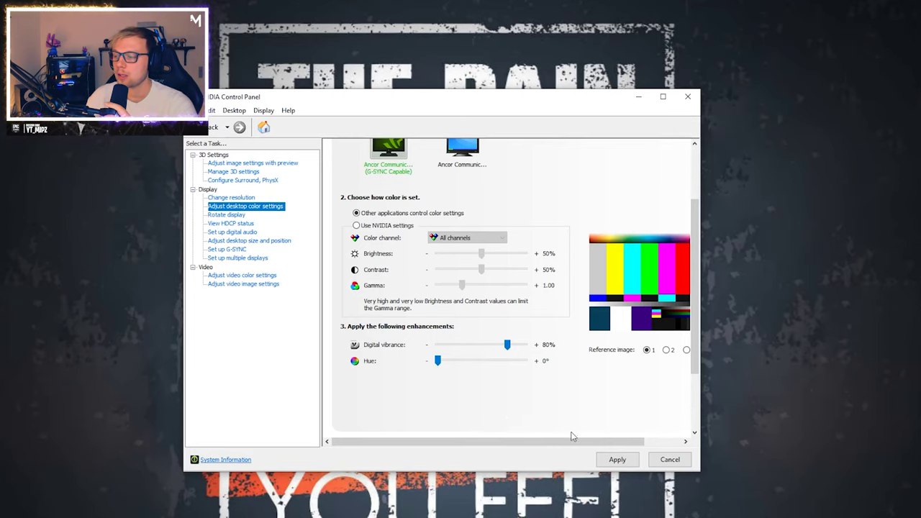
pyautogui.click(617, 459)
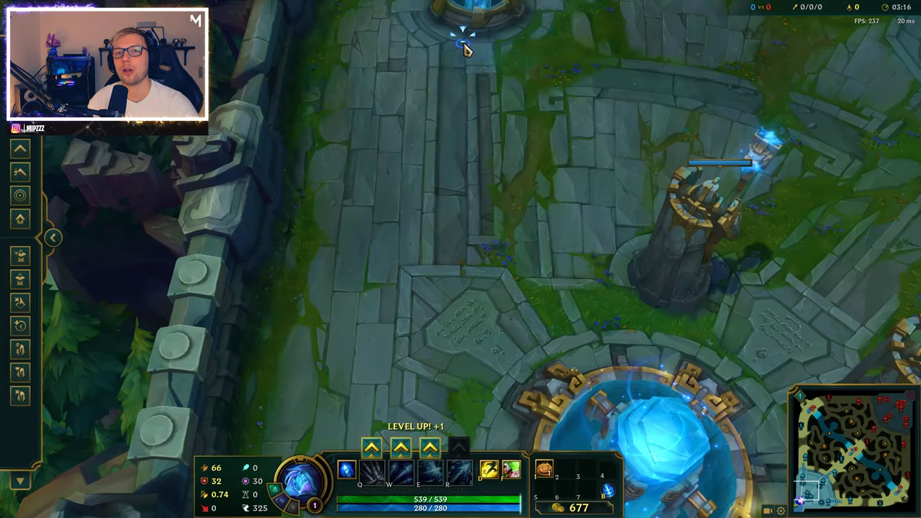
# - Centre the camera, walk the champion around the base, then level up and cast W
pyautogui.press('space')
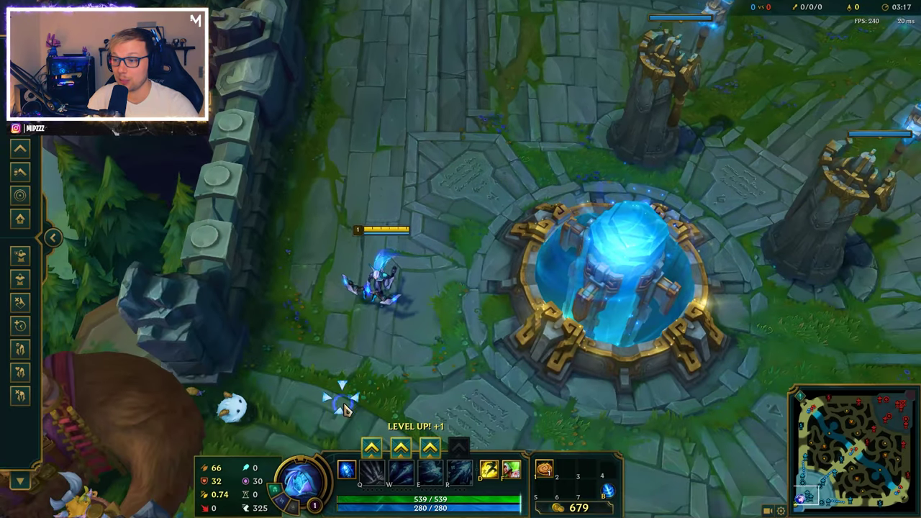
pyautogui.rightClick(434, 381)
pyautogui.rightClick(329, 397)
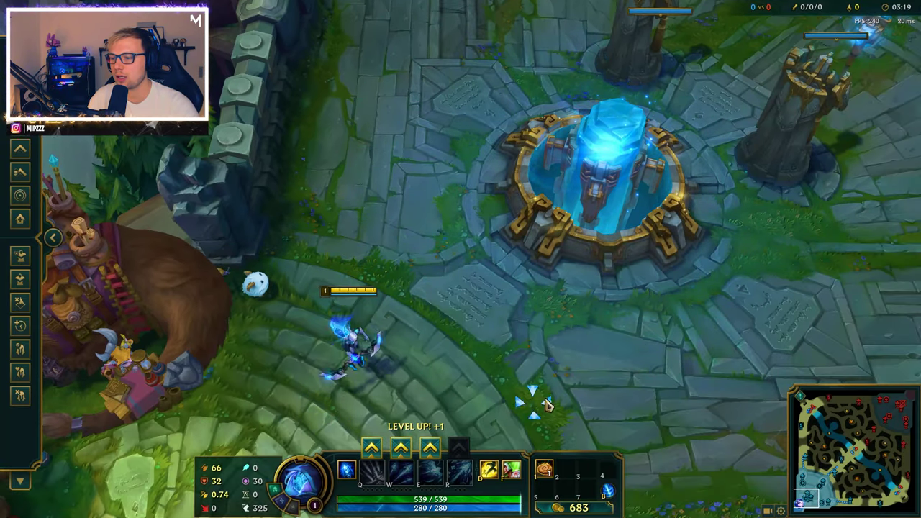
pyautogui.rightClick(403, 353)
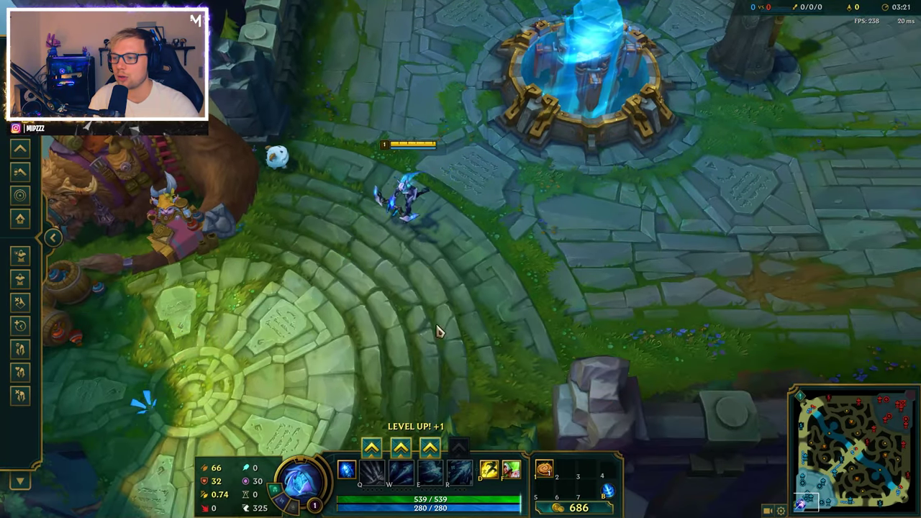
pyautogui.rightClick(530, 323)
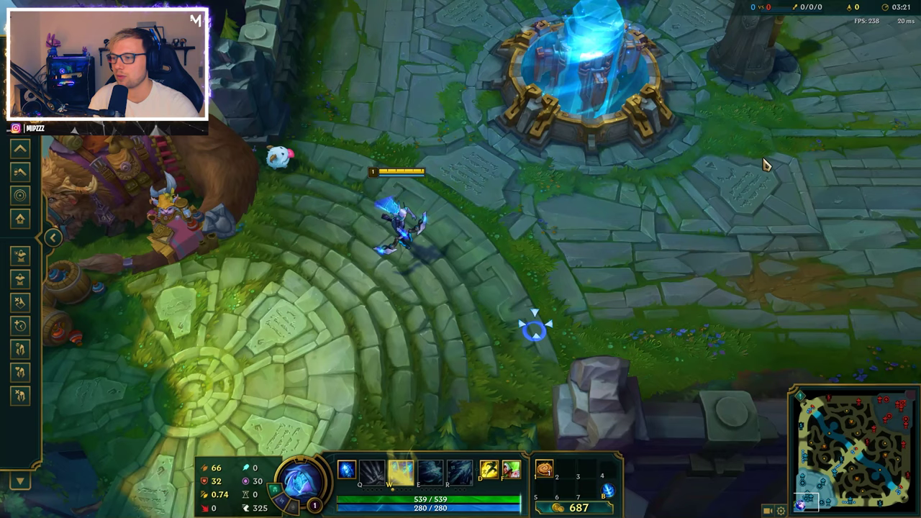
pyautogui.hotkey('ctrl', 'w')
pyautogui.press('w')
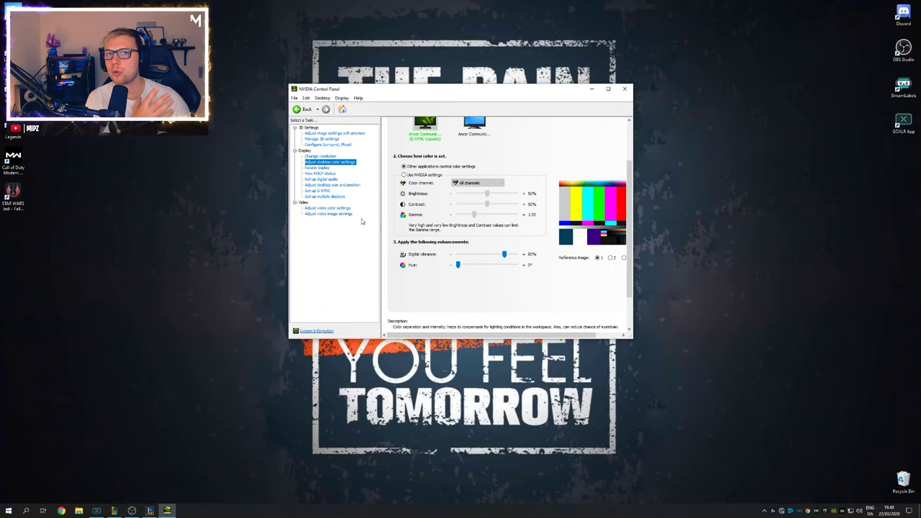
# - Drag Digital vibrance back down to 50% and switch over to Chrome
pyautogui.moveTo(504, 256); pyautogui.dragTo(486, 257)
pyautogui.scroll(-1, 592, 278)
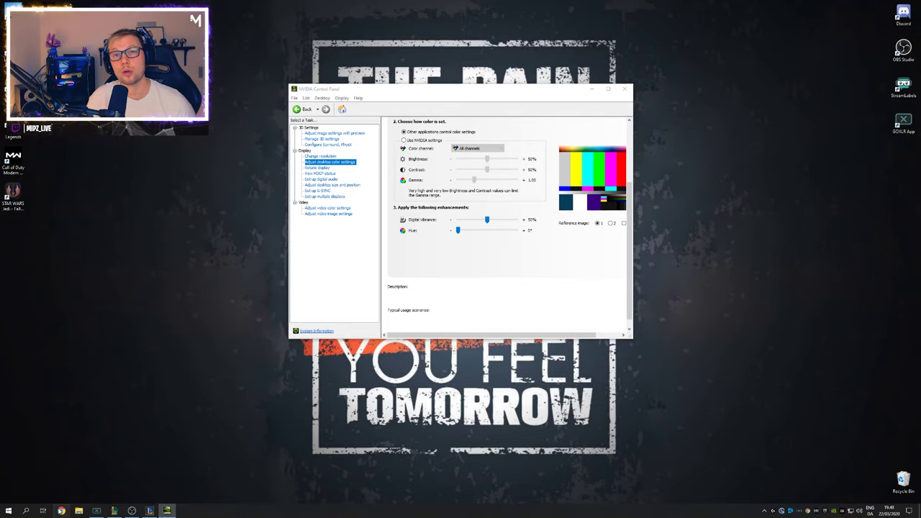
pyautogui.click(61, 510)
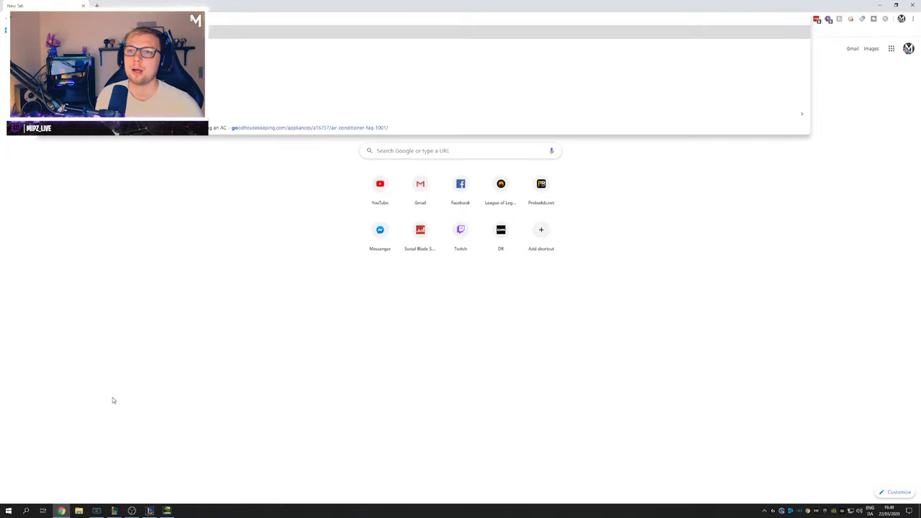
# - Search Google for 'digital vibrance in games' and open the VibranceGUI website
pyautogui.press('Return')
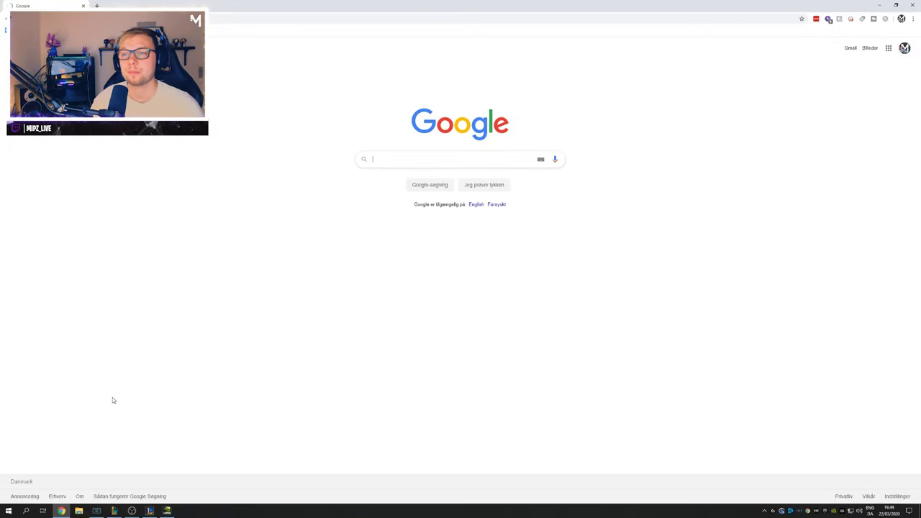
pyautogui.write('digita')
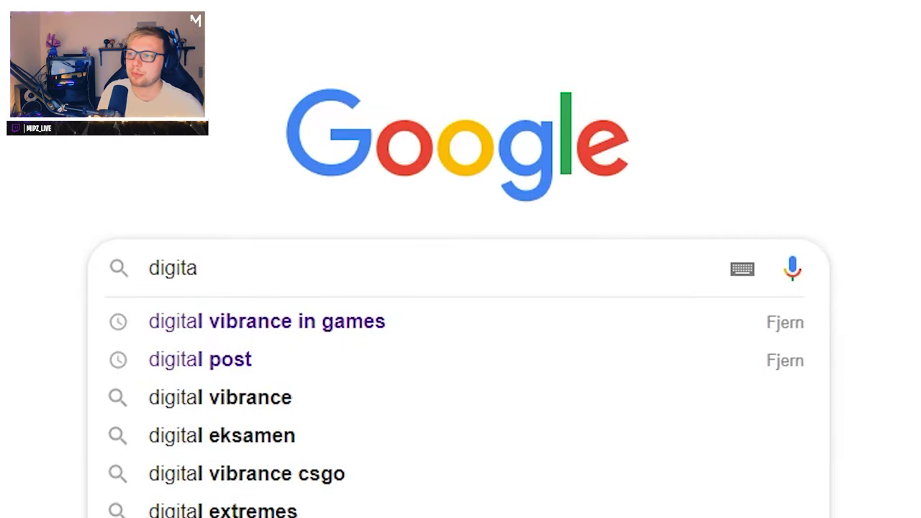
pyautogui.press('Down')
pyautogui.press('Return')
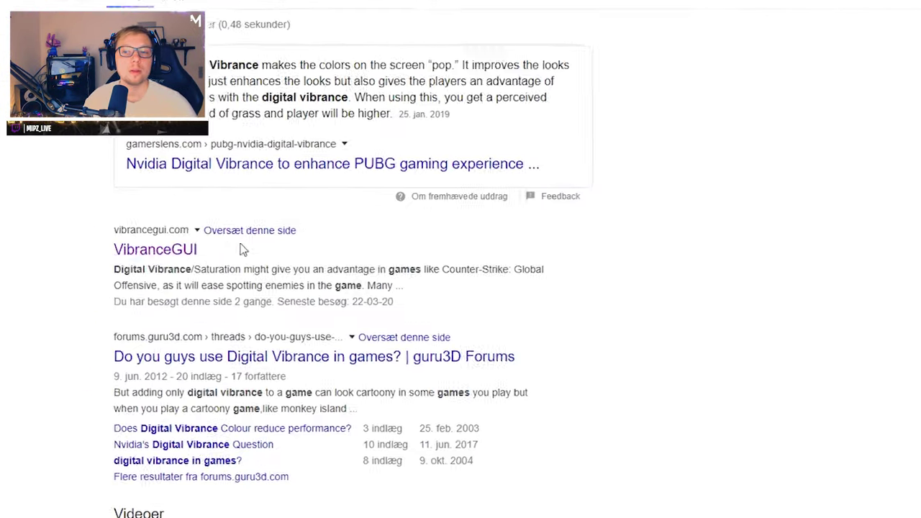
pyautogui.moveTo(154, 207); pyautogui.dragTo(111, 206)
pyautogui.moveTo(227, 277); pyautogui.dragTo(214, 281)
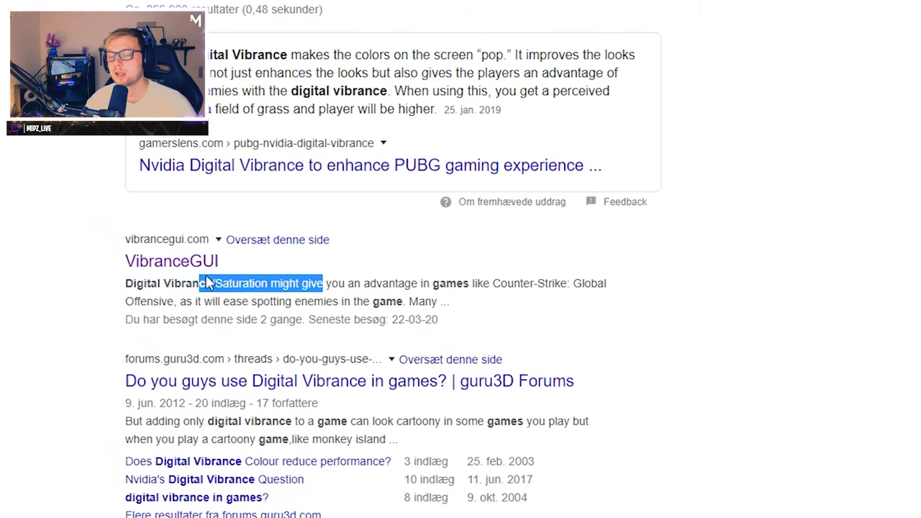
pyautogui.click(355, 297)
pyautogui.click(181, 266)
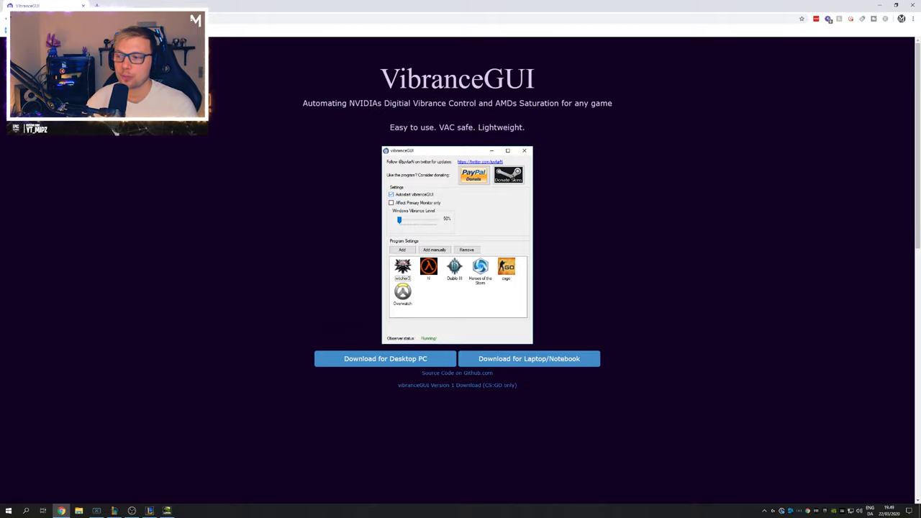
# - Download vibranceGUI.zip for Desktop PC and open the downloaded file's options
pyautogui.click(354, 361)
pyautogui.scroll(-7, 353, 362)
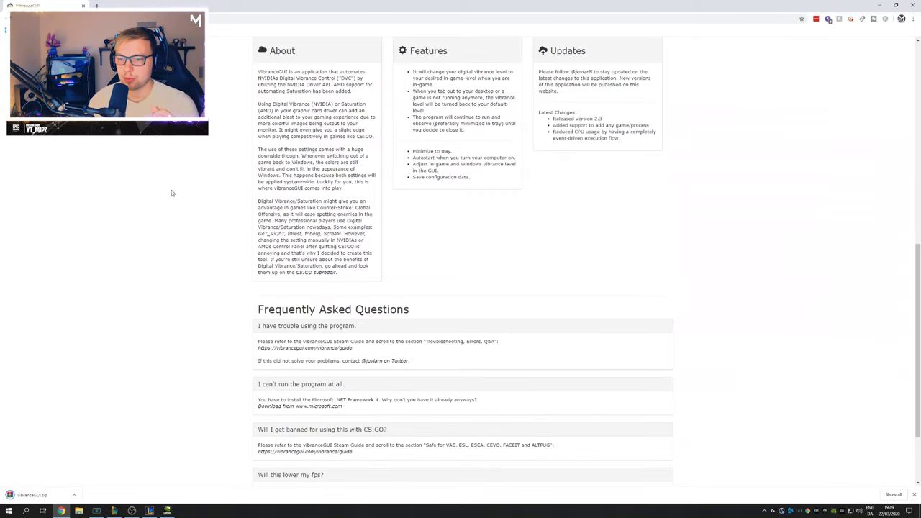
pyautogui.scroll(7, 172, 190)
pyautogui.click(73, 495)
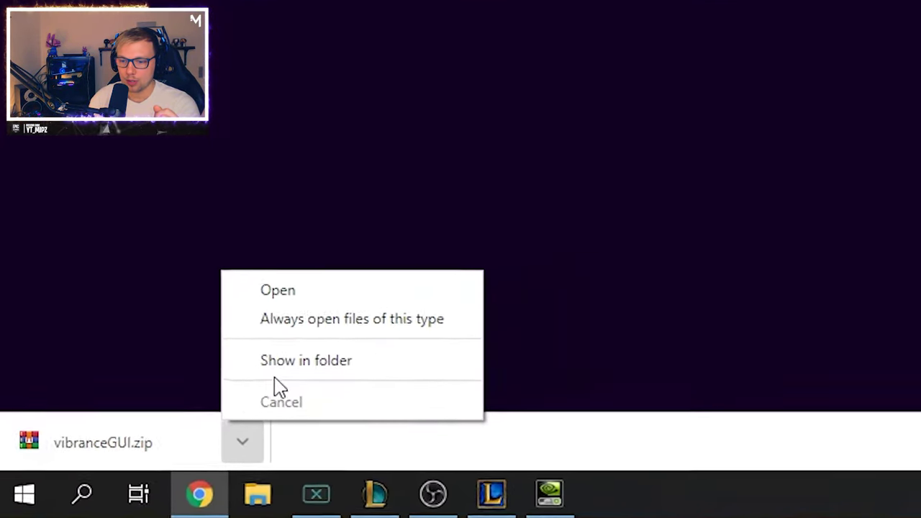
# - Extract vibranceGUI.zip into a vibranceGUI folder and run vibranceGUI.exe from it
pyautogui.click(87, 476)
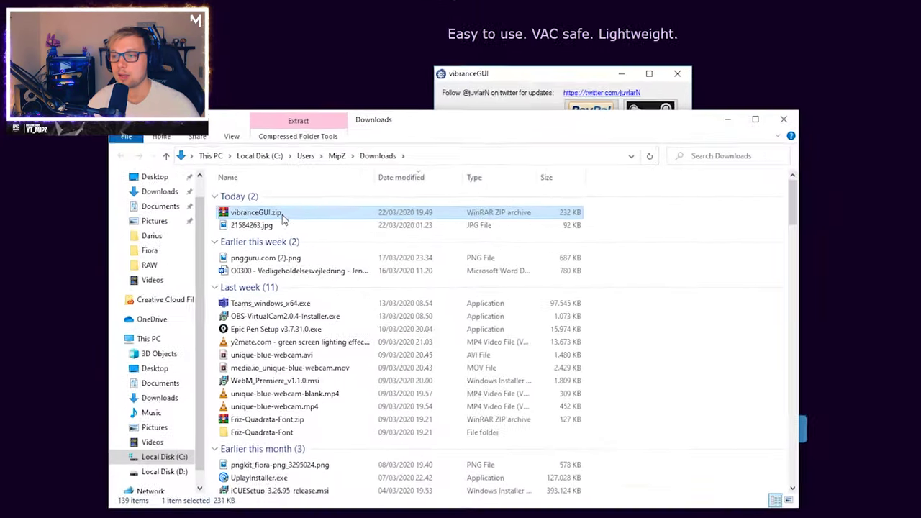
pyautogui.rightClick(294, 233)
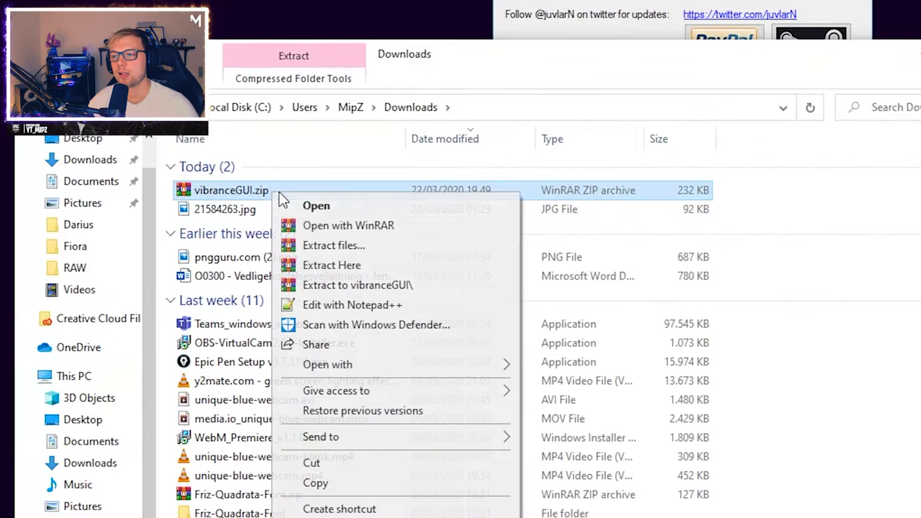
pyautogui.click(389, 288)
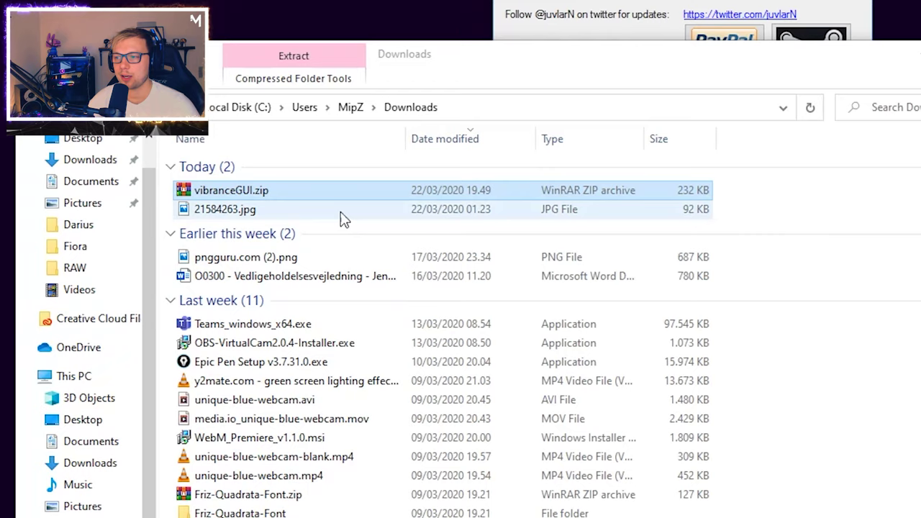
pyautogui.click(265, 232)
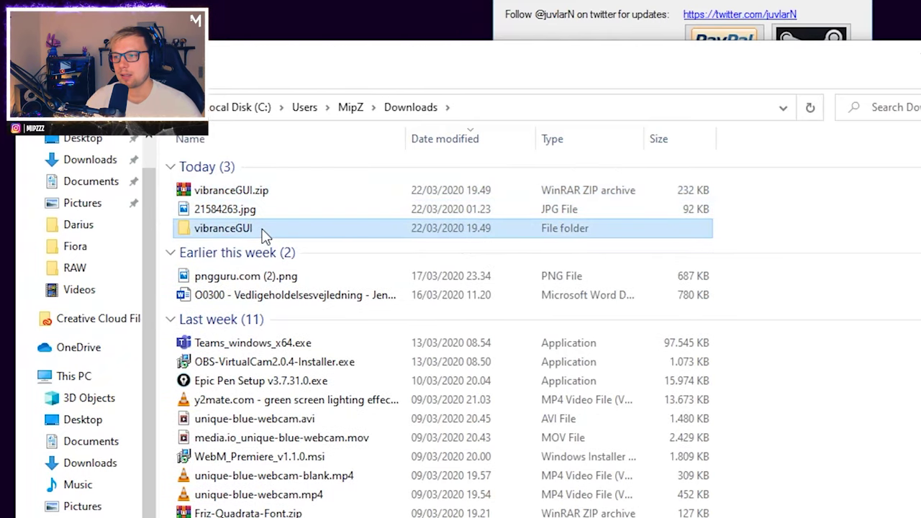
pyautogui.doubleClick(265, 232)
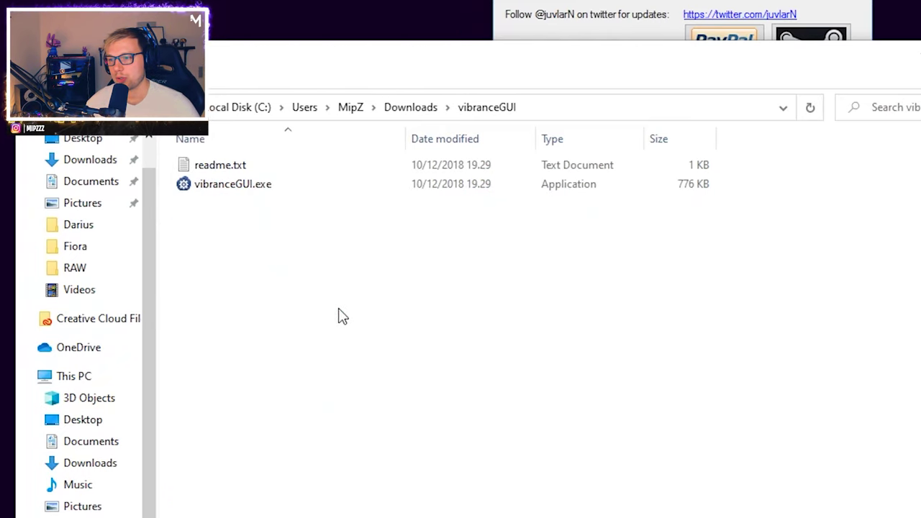
pyautogui.press('v')
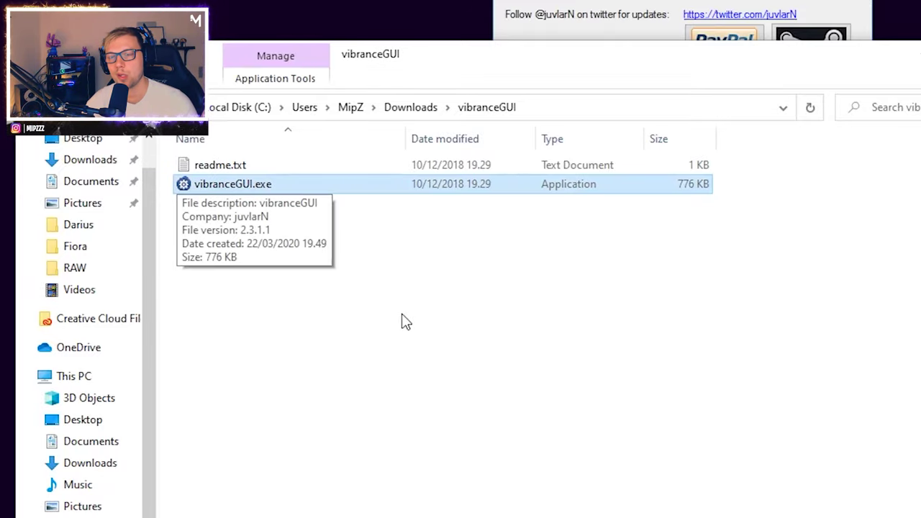
pyautogui.press('Return')
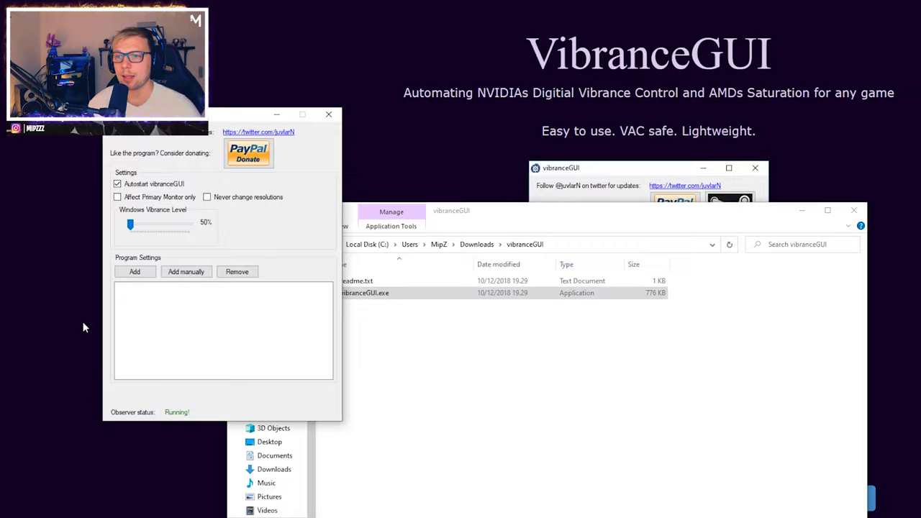
pyautogui.moveTo(219, 104); pyautogui.dragTo(482, 136)
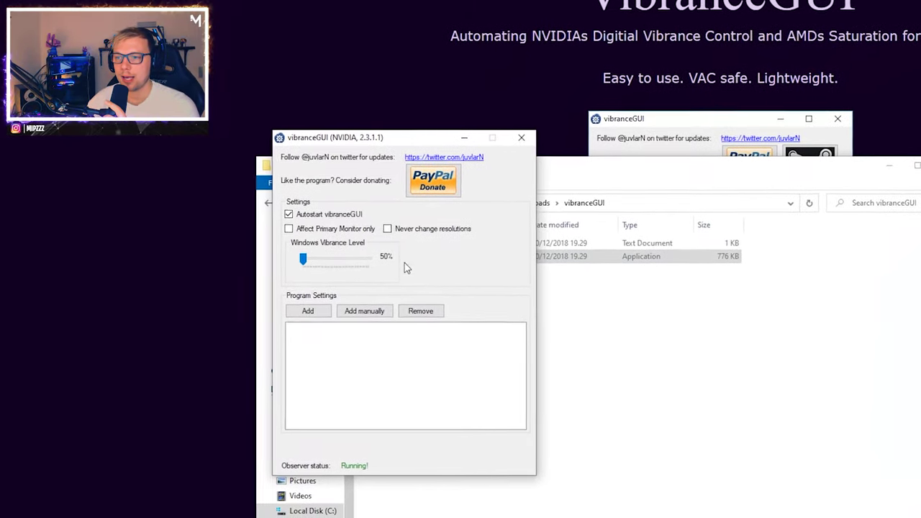
pyautogui.click(296, 205)
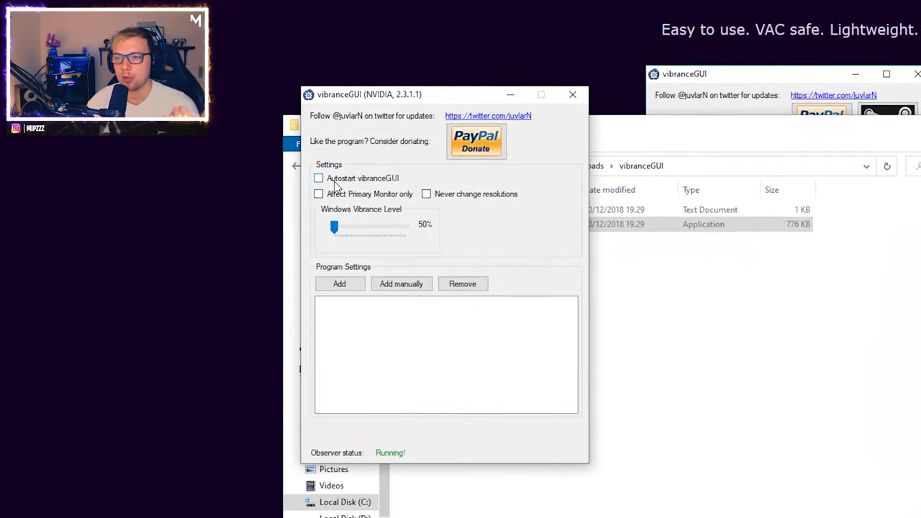
pyautogui.click(327, 171)
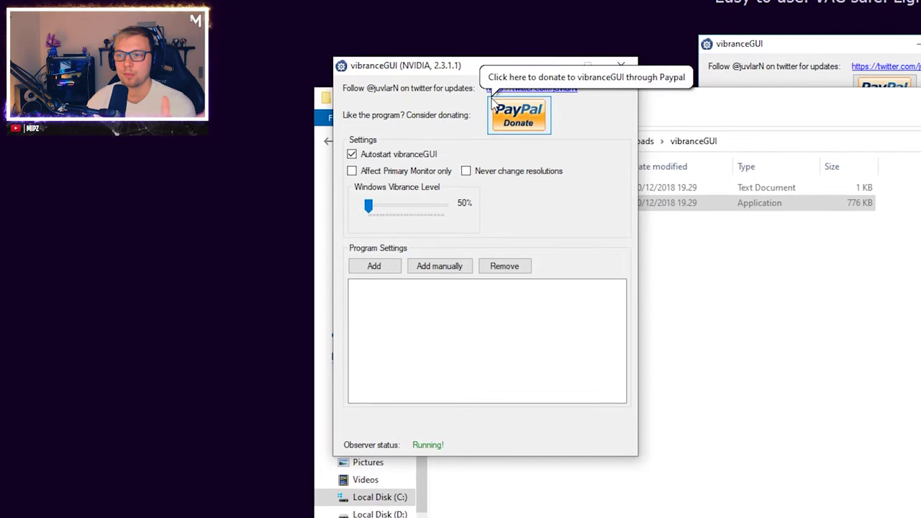
# - Add League of Legends from the running processes with 80% in-game vibrance and save
pyautogui.click(370, 266)
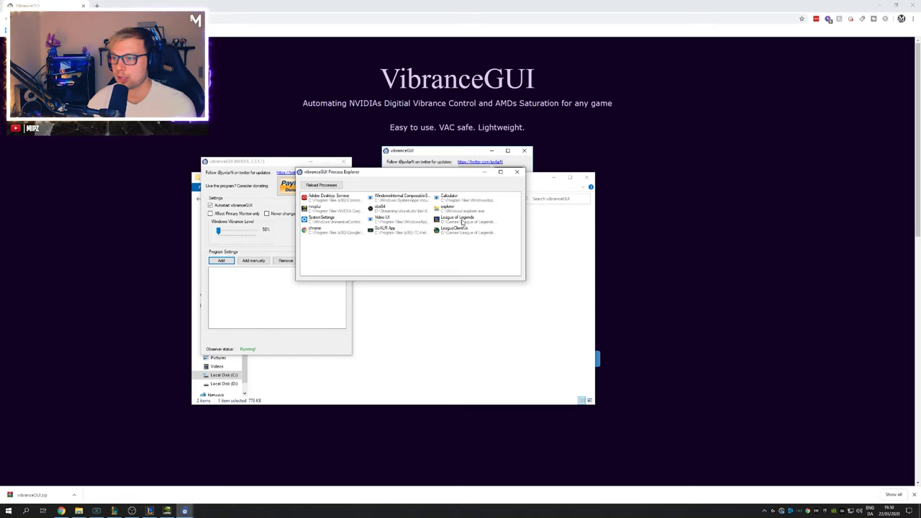
pyautogui.doubleClick(839, 181)
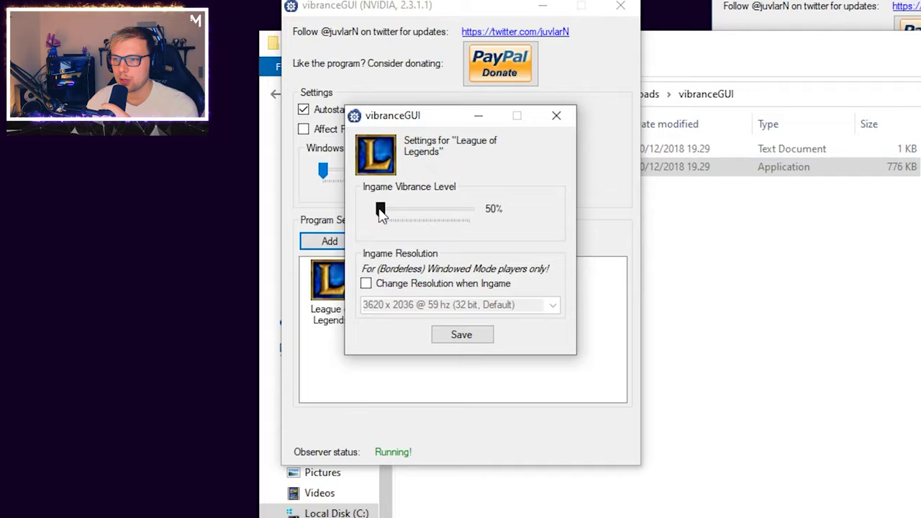
pyautogui.moveTo(381, 209); pyautogui.dragTo(429, 210)
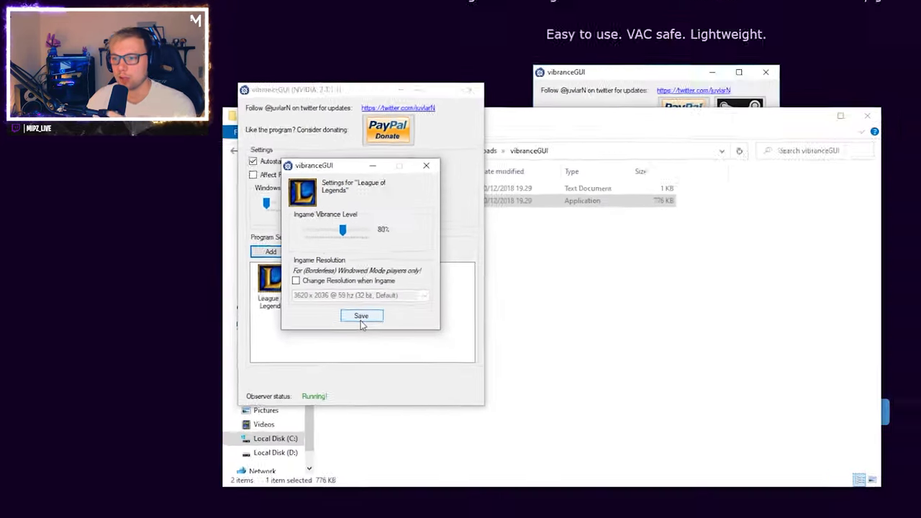
pyautogui.click(462, 334)
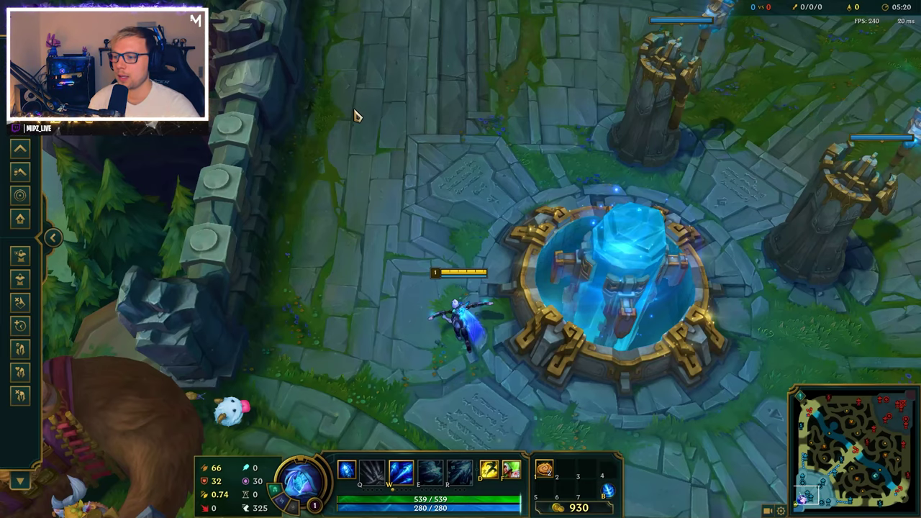
# - Walk the champion around the base and cast W to view the boosted in-game colours
pyautogui.rightClick(355, 116)
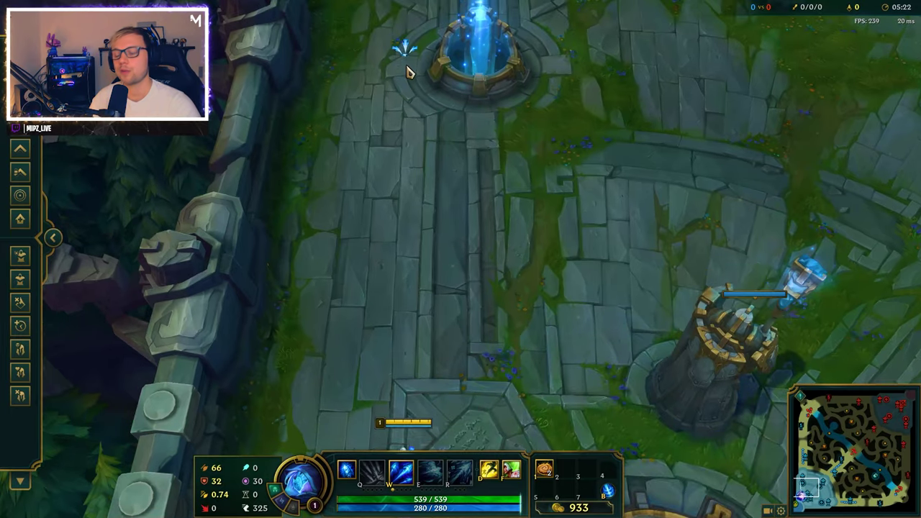
pyautogui.rightClick(526, 98)
pyautogui.press('w')
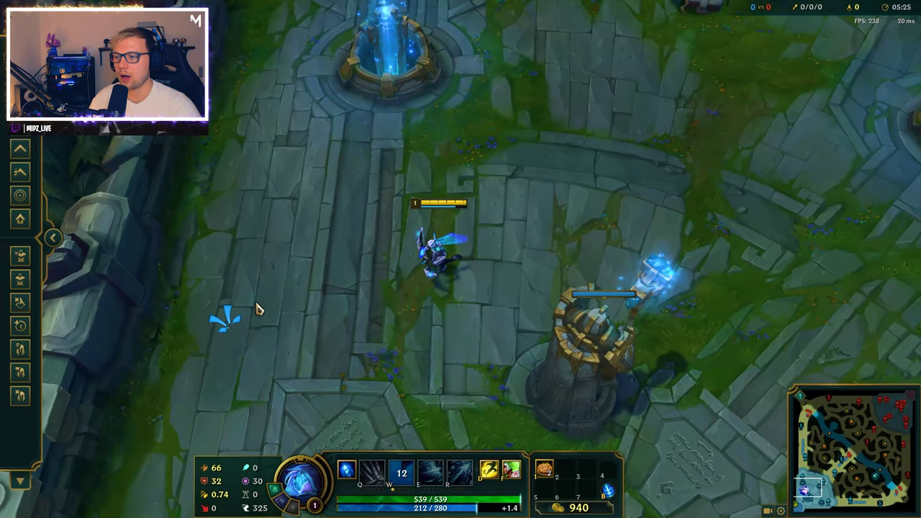
pyautogui.rightClick(435, 246)
pyautogui.rightClick(644, 189)
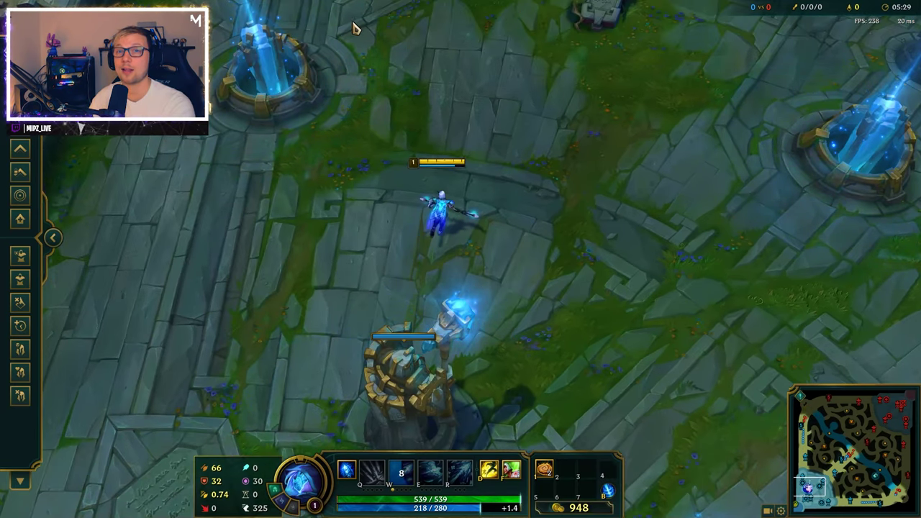
pyautogui.rightClick(253, 228)
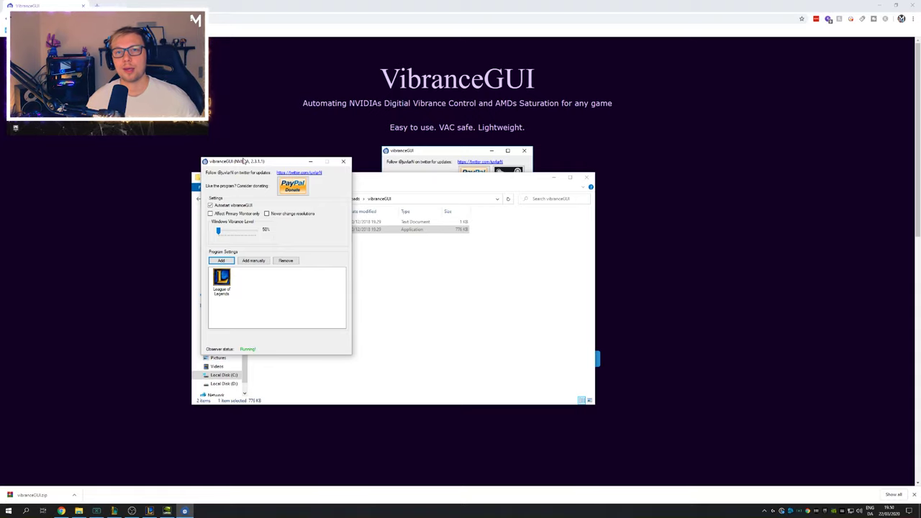
# - Add a program manually, choosing ModernWarfare.exe from D:\Games\Call of Duty Modern Warfare
pyautogui.moveTo(243, 161); pyautogui.dragTo(293, 170)
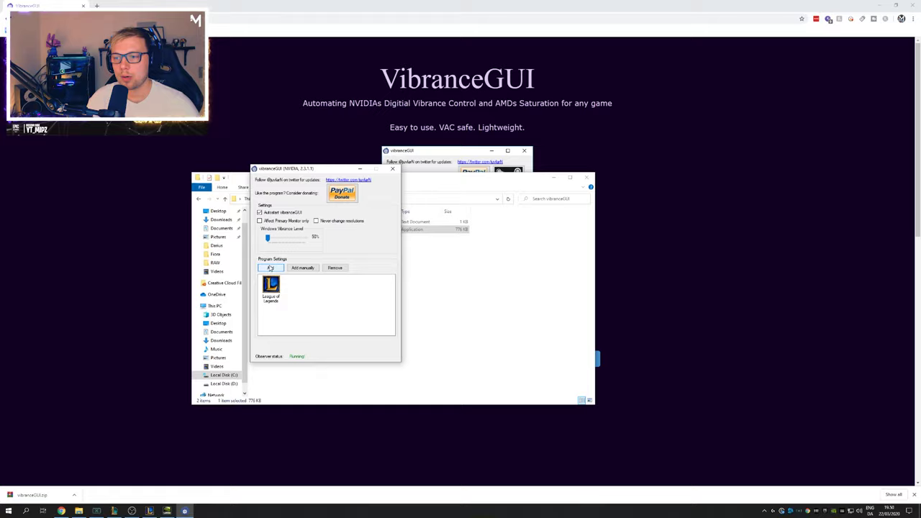
pyautogui.click(269, 268)
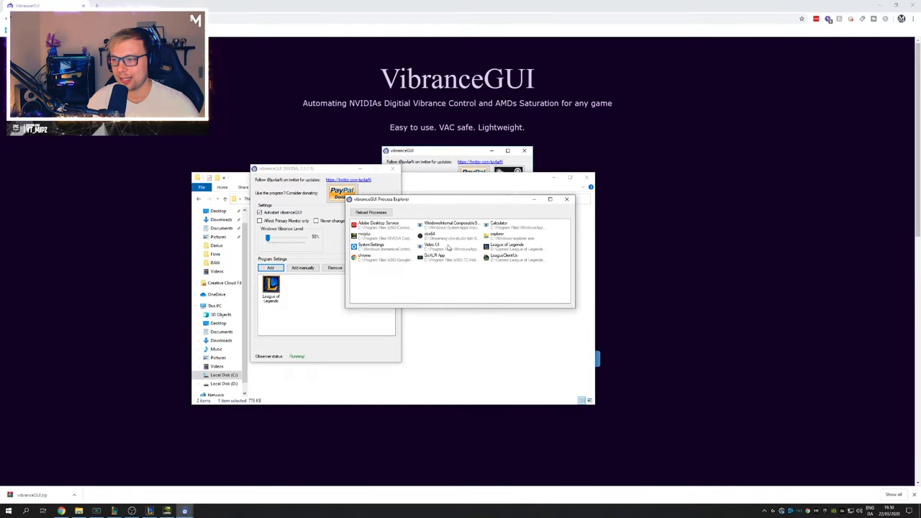
pyautogui.click(567, 200)
pyautogui.click(303, 268)
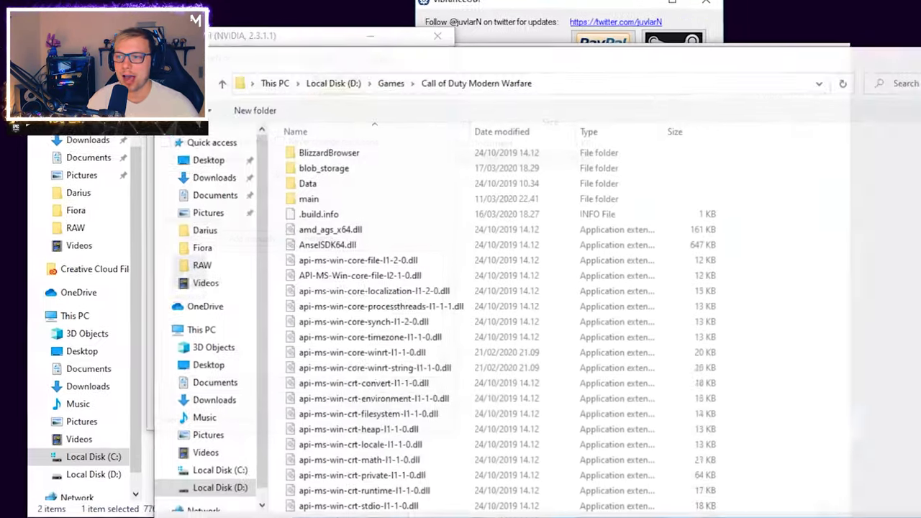
pyautogui.click(230, 64)
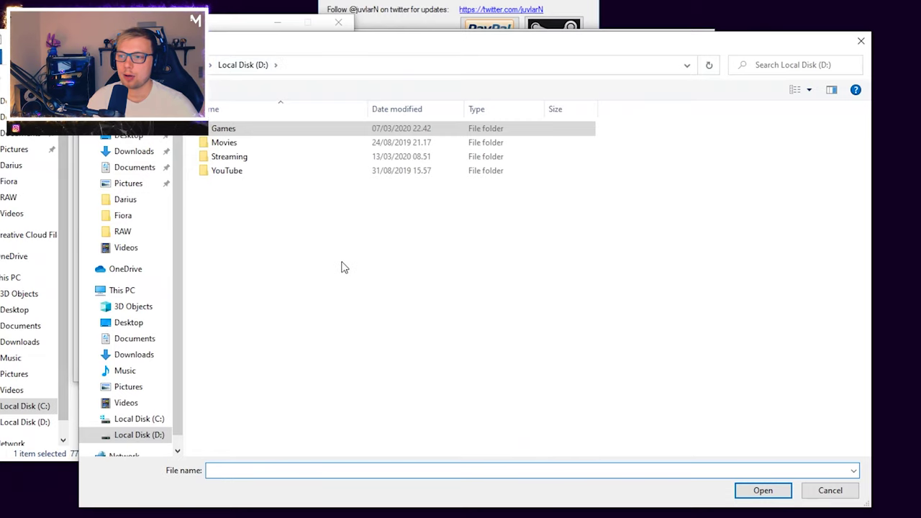
pyautogui.doubleClick(218, 128)
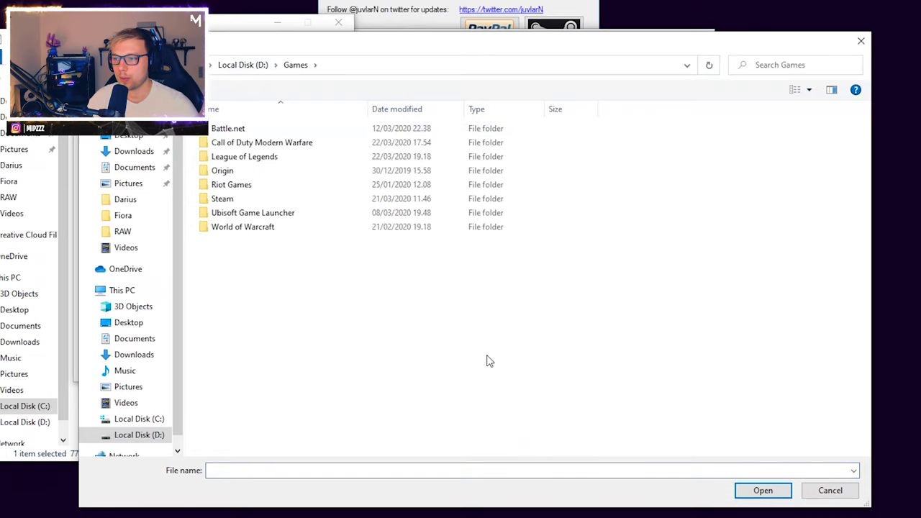
pyautogui.doubleClick(277, 143)
pyautogui.scroll(-8, 448, 259)
pyautogui.click(274, 366)
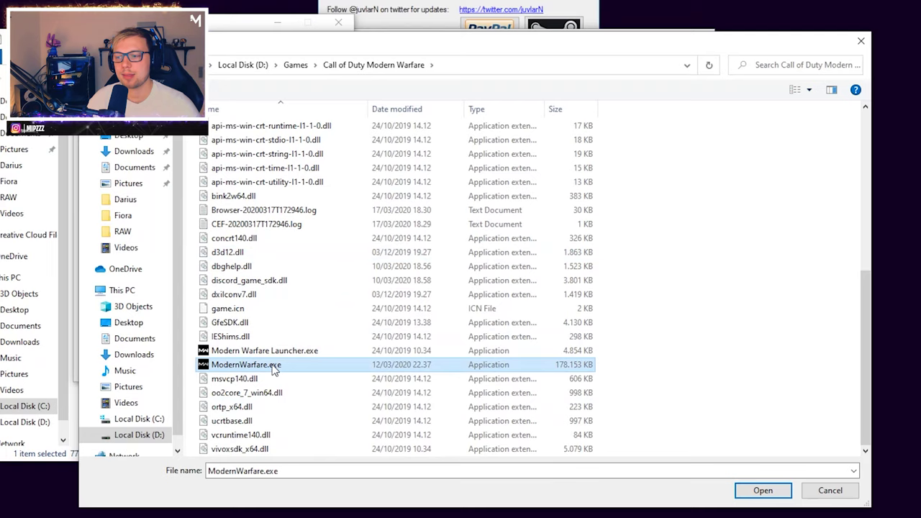
# - Confirm ModernWarfare.exe, set its in-game vibrance to 100% and save
pyautogui.press('Return')
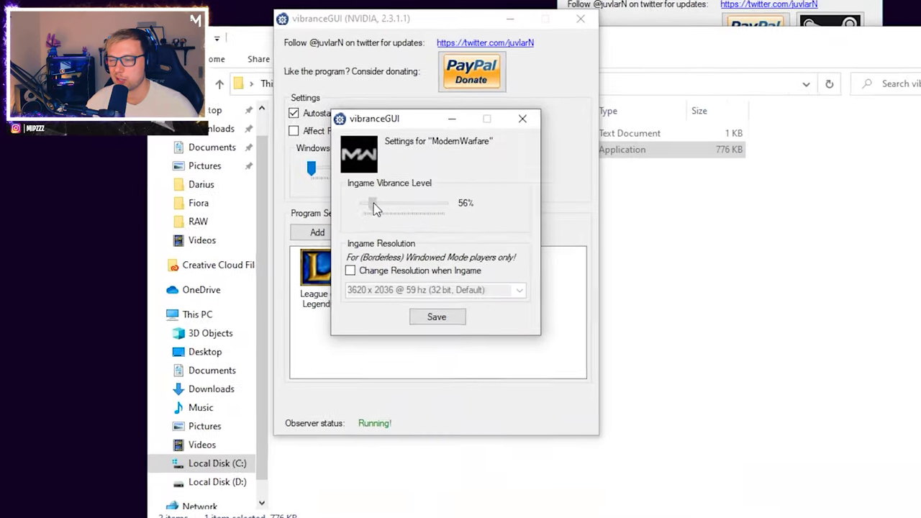
pyautogui.moveTo(390, 184); pyautogui.dragTo(460, 185)
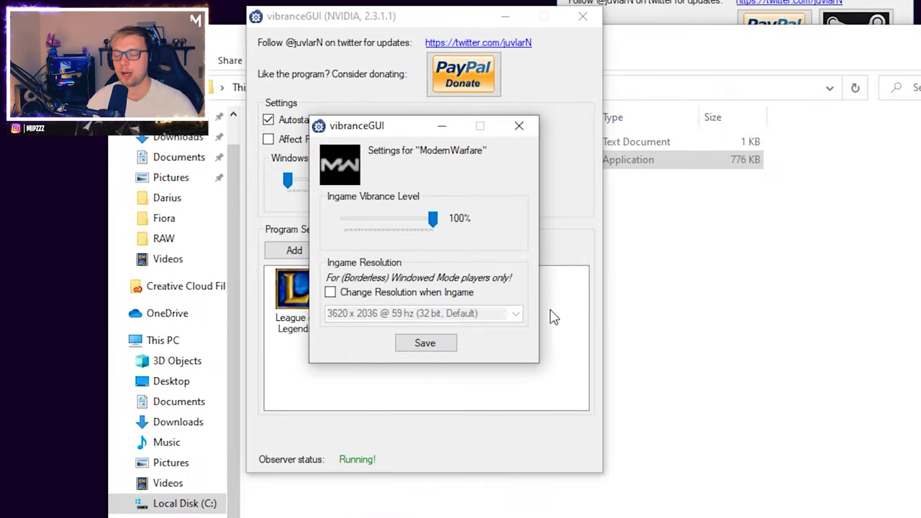
pyautogui.click(428, 350)
# - Reopen and close the League of Legends and Modern Warfare settings to verify their levels
pyautogui.doubleClick(291, 291)
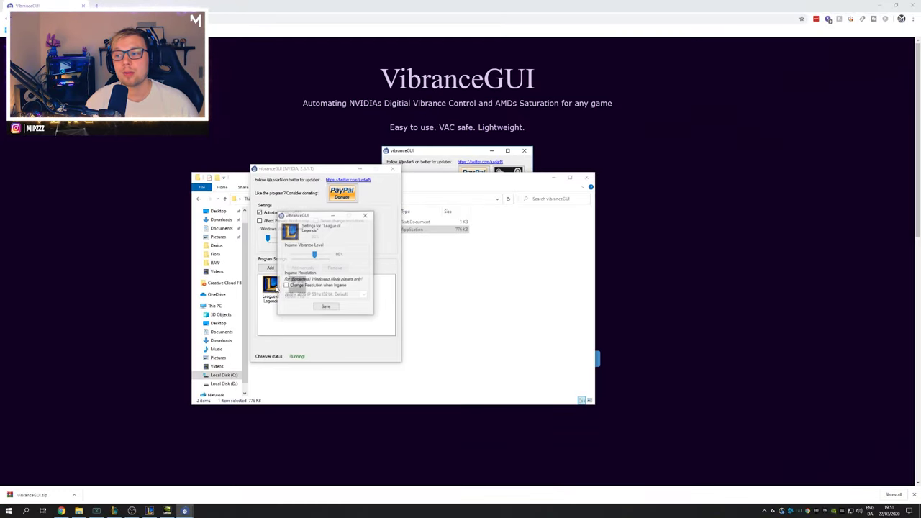
pyautogui.click(365, 215)
pyautogui.doubleClick(298, 287)
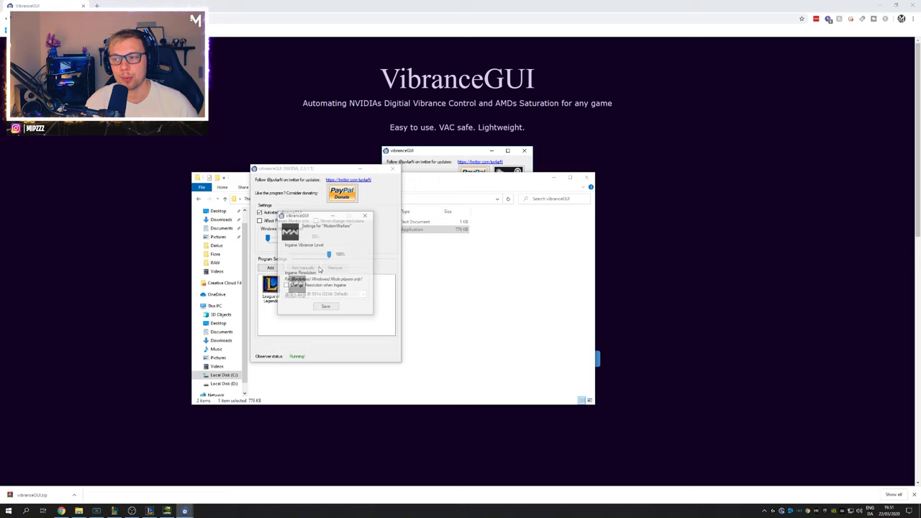
pyautogui.click(365, 216)
# - Nudge the Windows Vibrance Level slider from 50% to 54%
pyautogui.moveTo(268, 239); pyautogui.dragTo(271, 239)
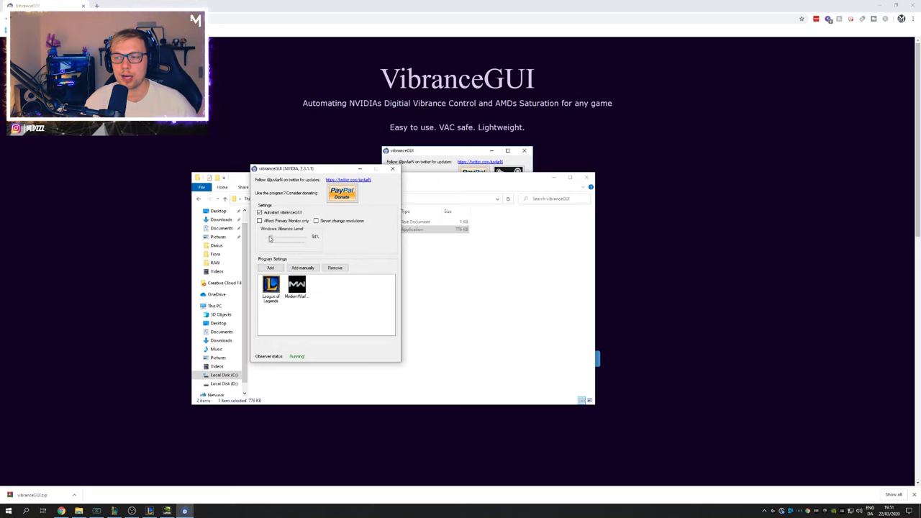